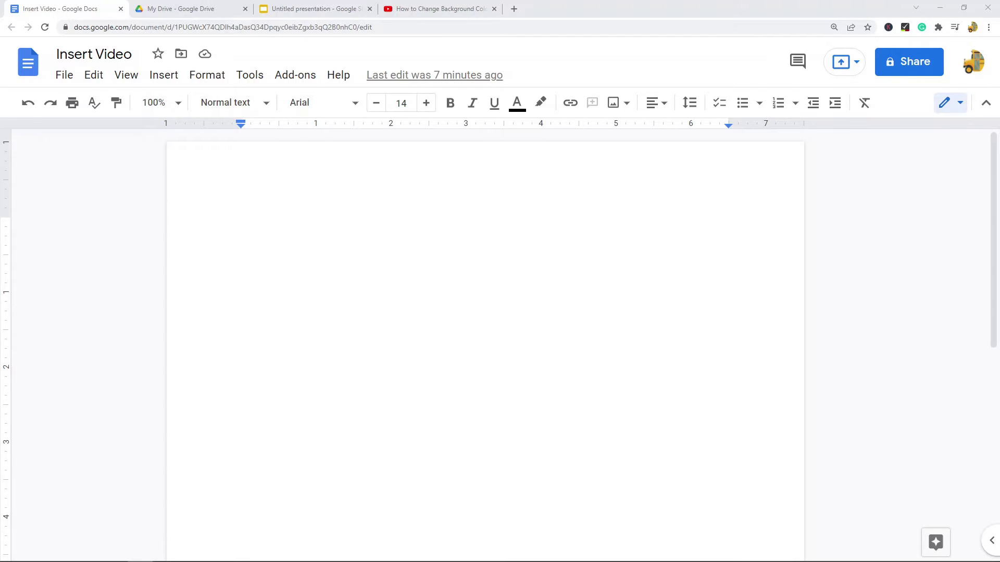
# - Open the Insert menu in the blank Insert Video document
pyautogui.click(164, 79)
pyautogui.moveTo(205, 165)
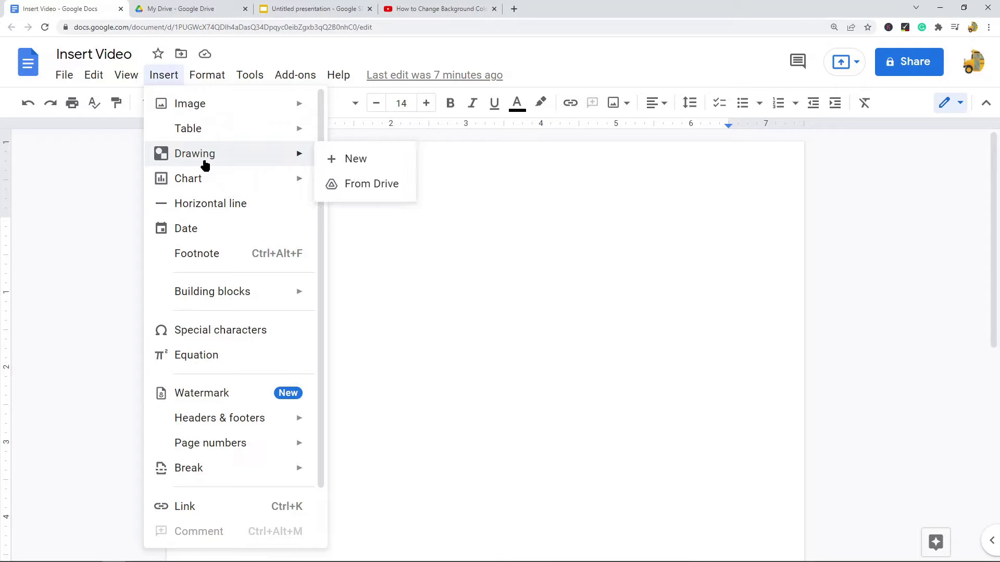
pyautogui.click(340, 158)
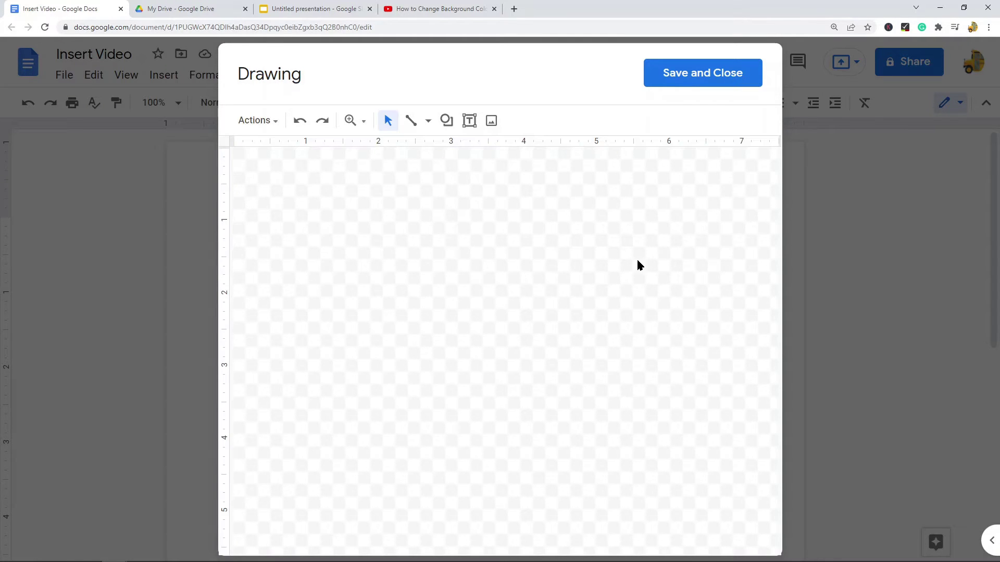
pyautogui.click(701, 77)
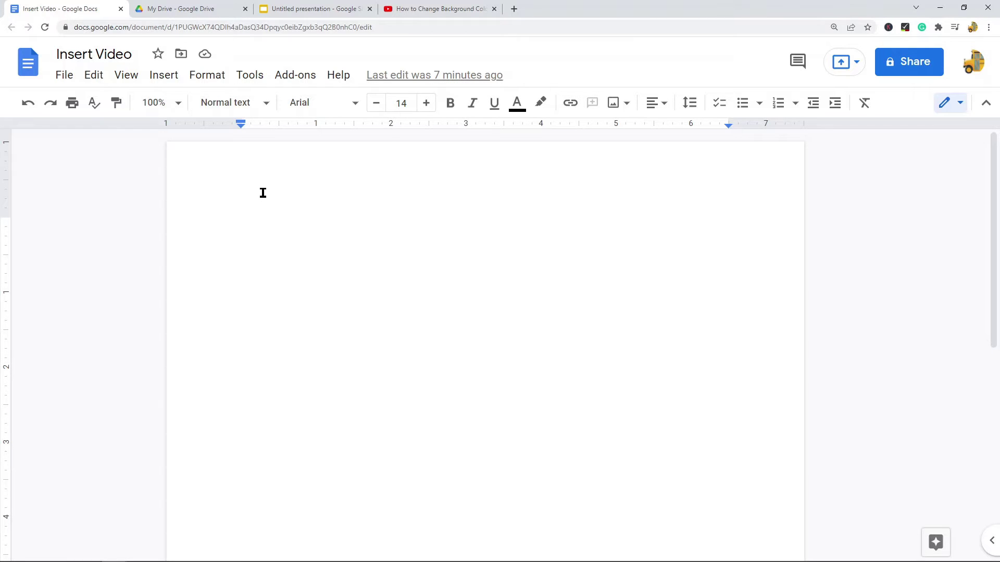
pyautogui.click(166, 78)
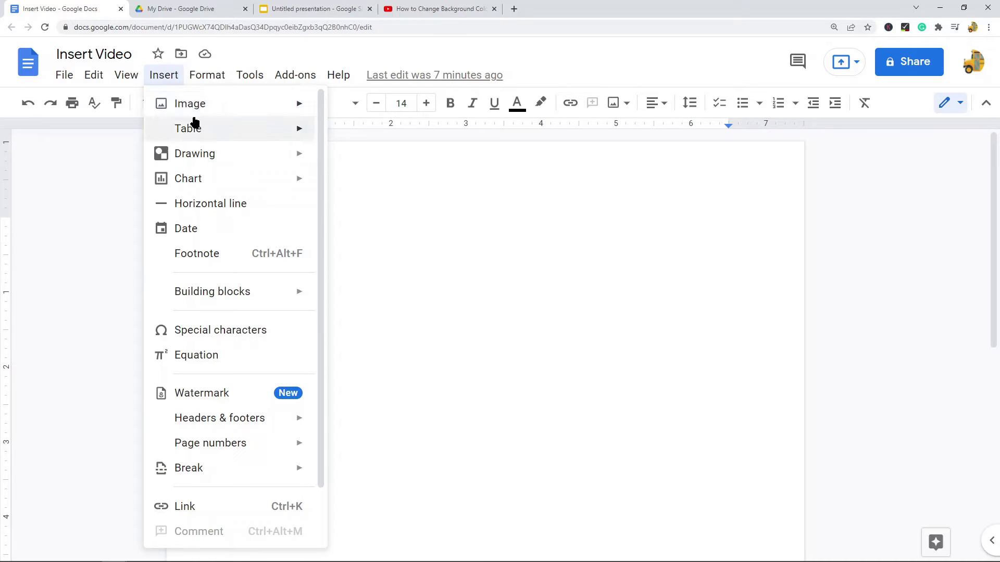
# - Close the Insert menu and switch to the My Drive tab
pyautogui.moveTo(252, 154)
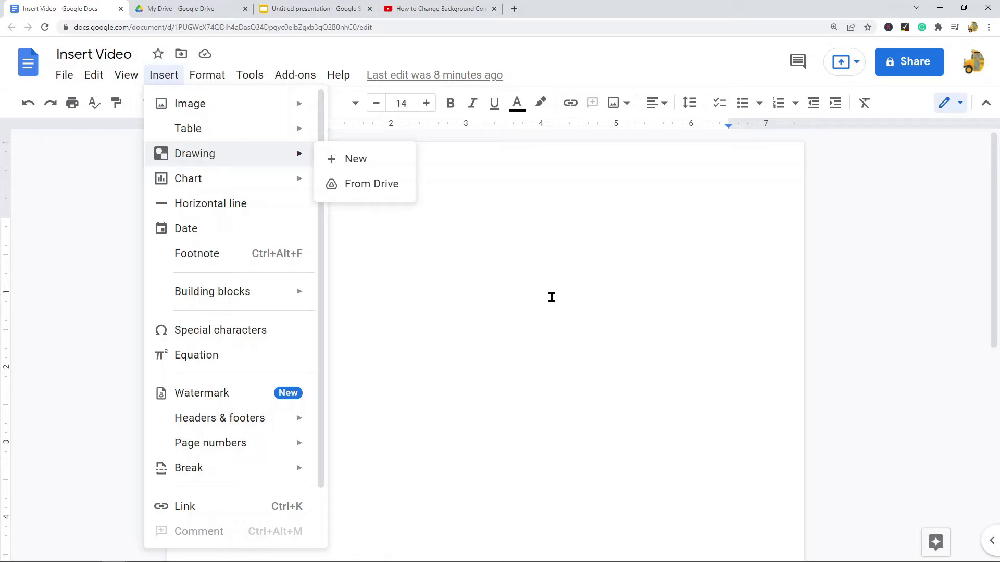
pyautogui.click(539, 259)
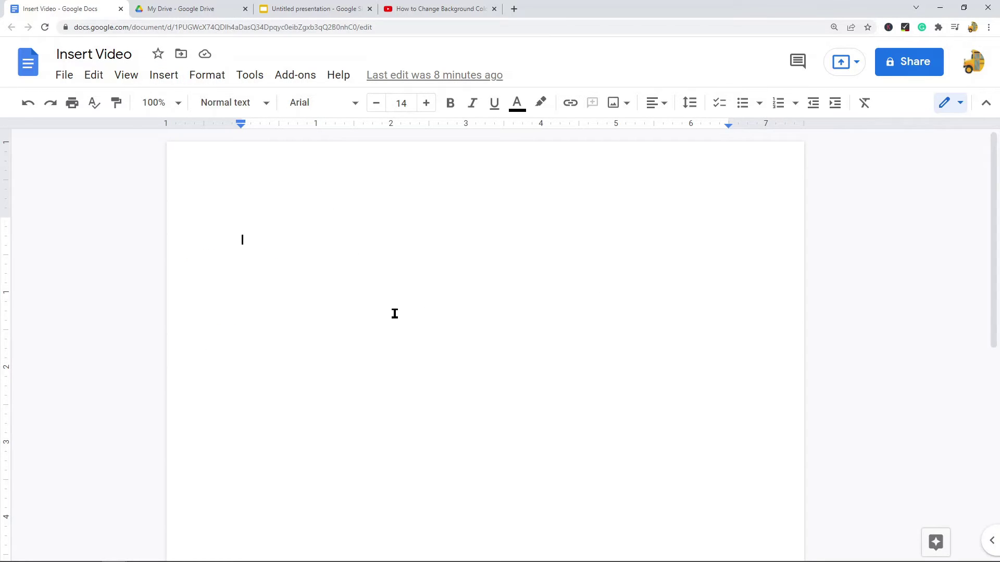
pyautogui.click(186, 10)
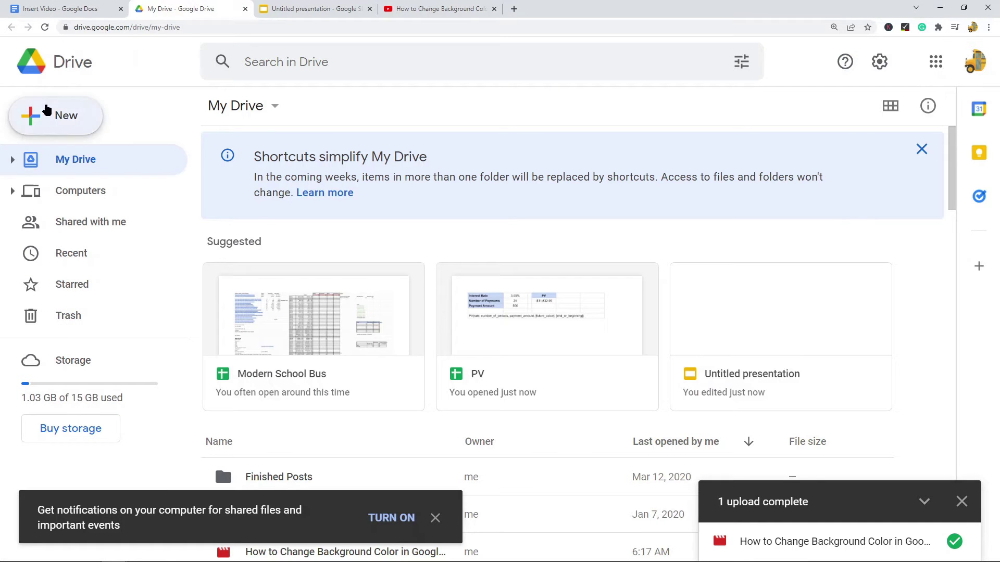
# - Show Drive's New menu, then move to the Untitled presentation
pyautogui.click(46, 110)
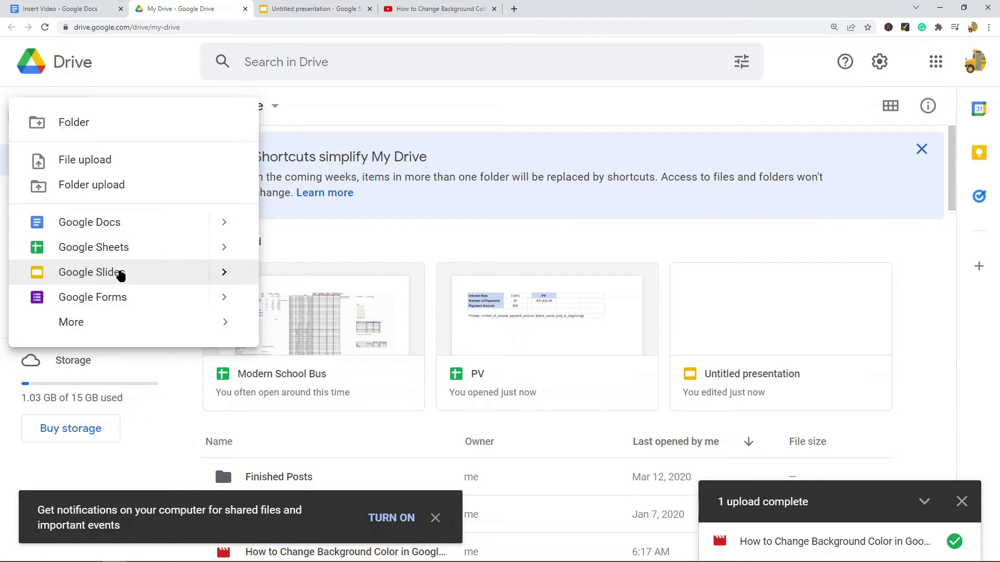
pyautogui.click(277, 10)
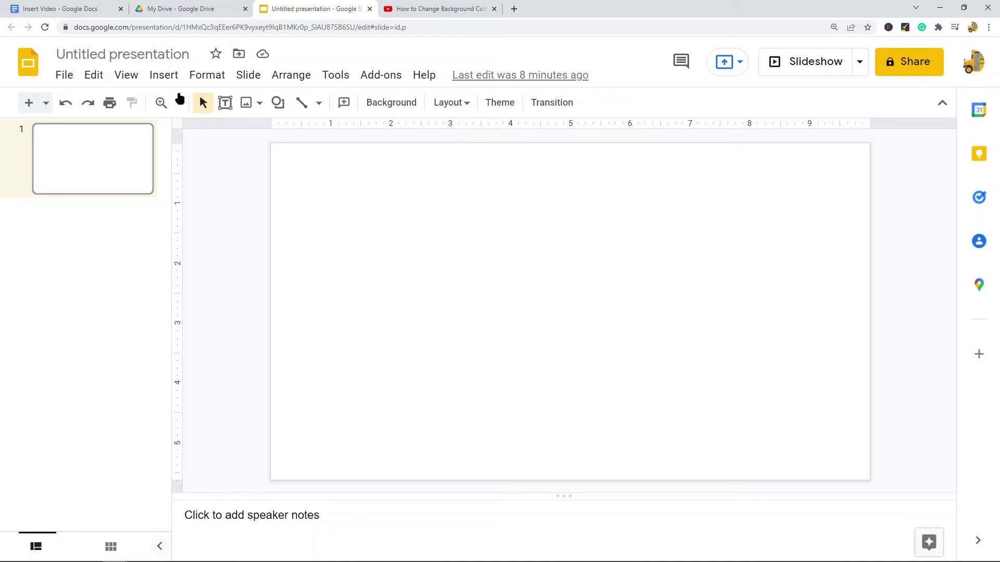
# - Insert the YouTube video 'How to Change Background Color in Google Docs' onto slide 1 by URL
pyautogui.click(161, 79)
pyautogui.click(195, 179)
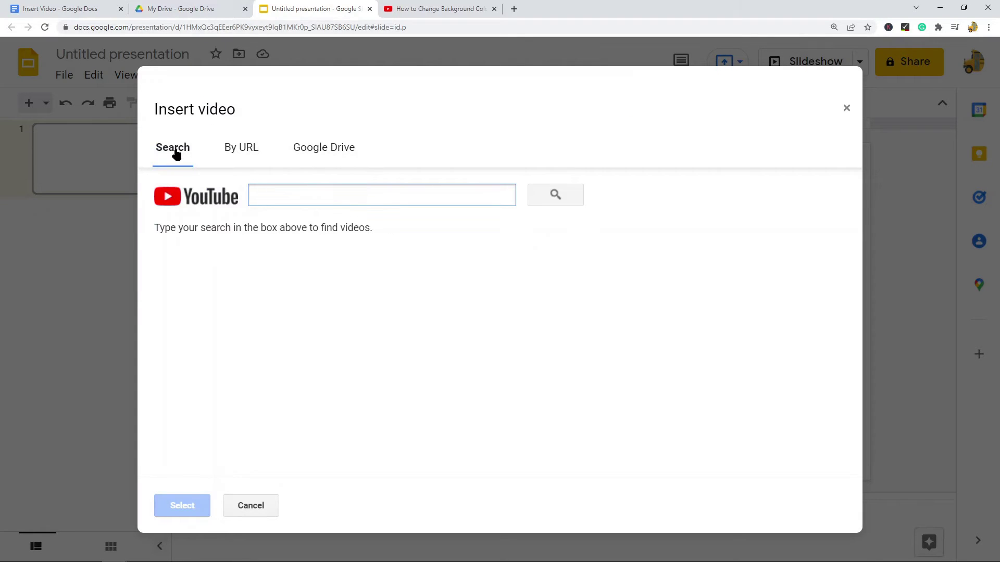
pyautogui.click(245, 155)
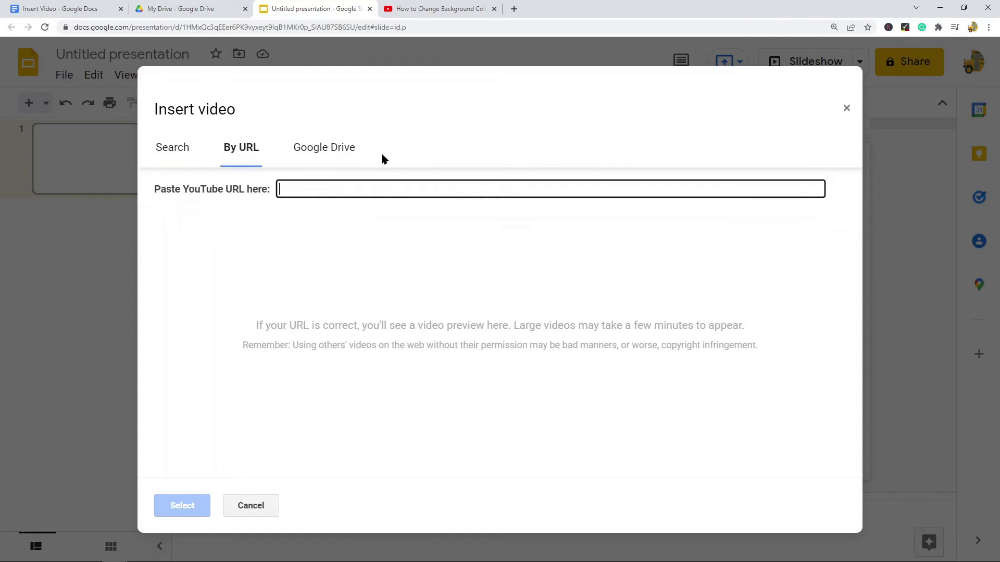
pyautogui.click(424, 6)
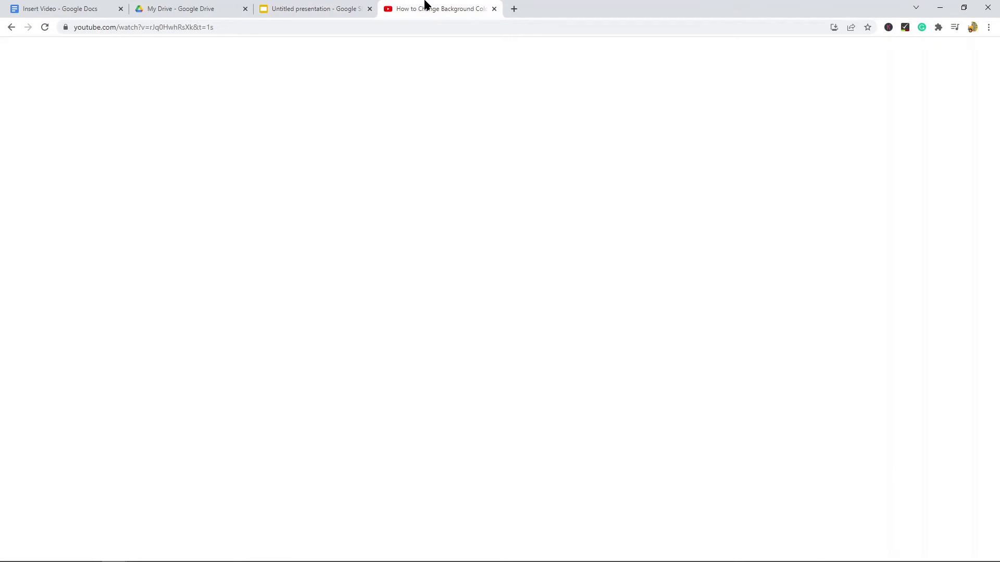
pyautogui.click(279, 28)
pyautogui.hotkey('ctrl', 'c')
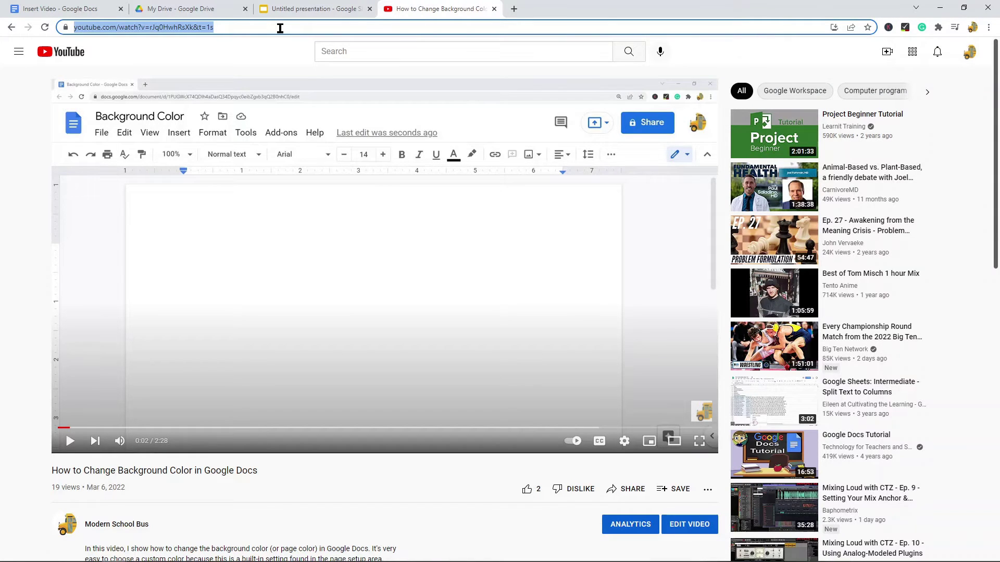
pyautogui.click(315, 8)
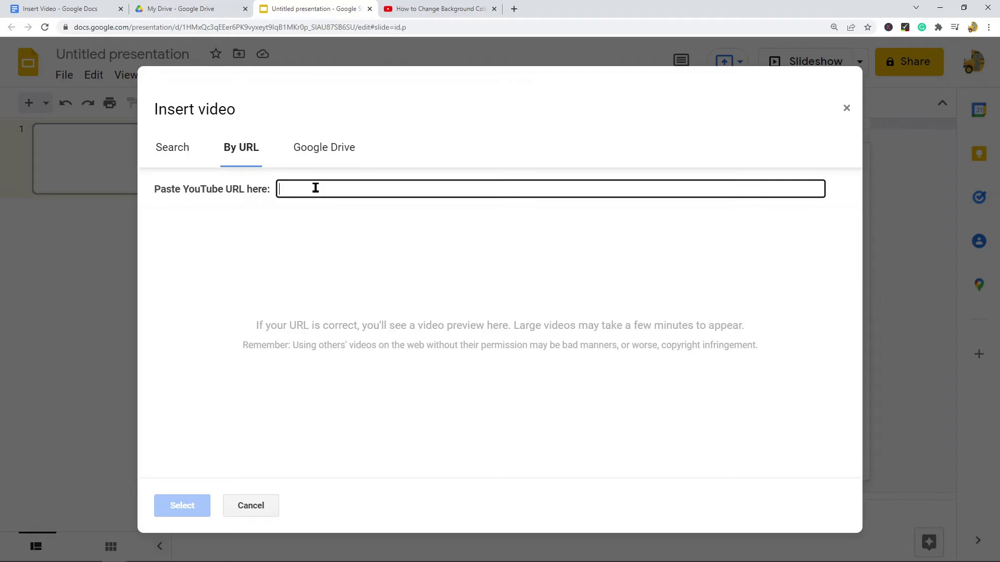
pyautogui.hotkey('ctrl', 'v')
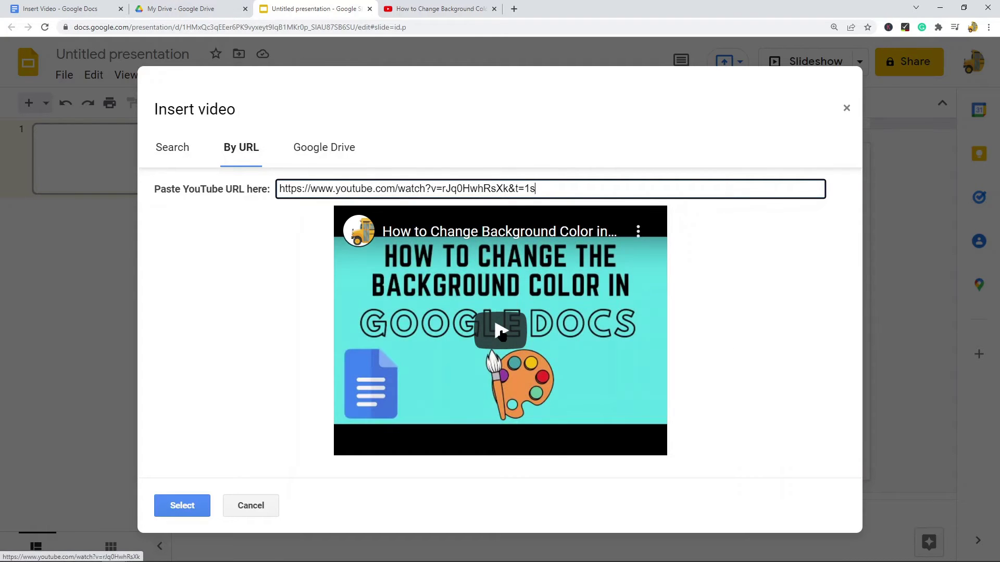
pyautogui.click(187, 512)
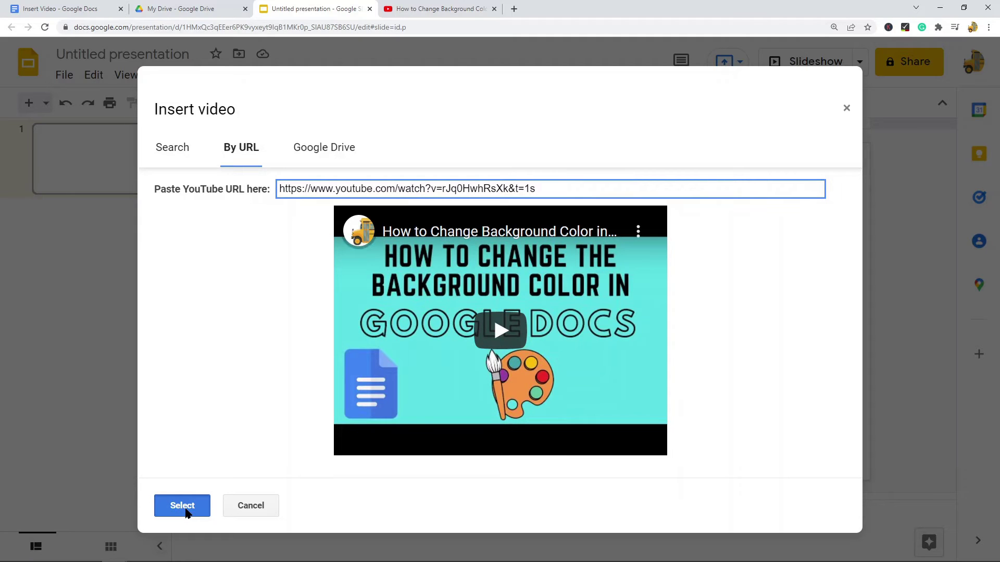
pyautogui.click(187, 512)
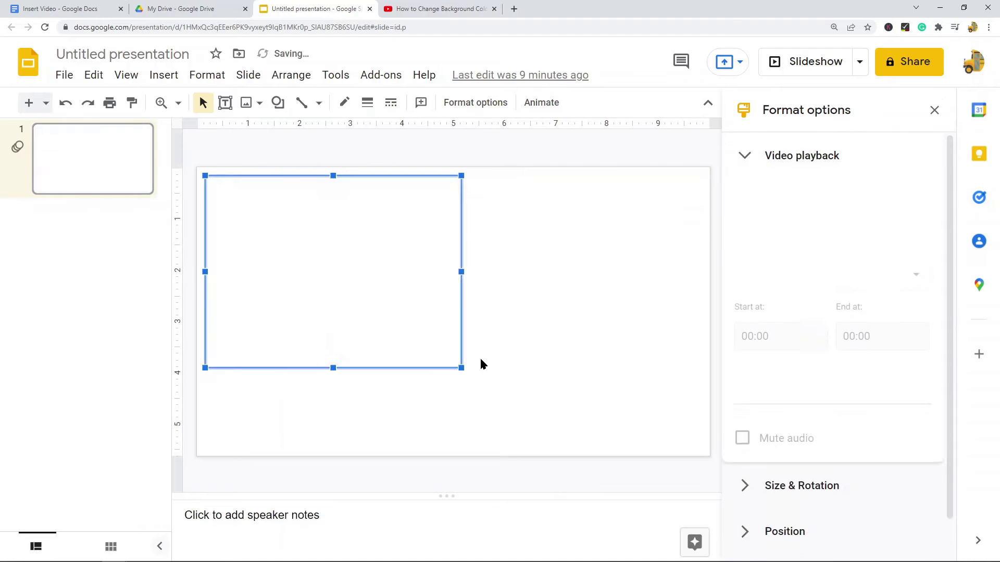
# - Copy the slide's video and return to the Insert Video document
pyautogui.click(538, 309)
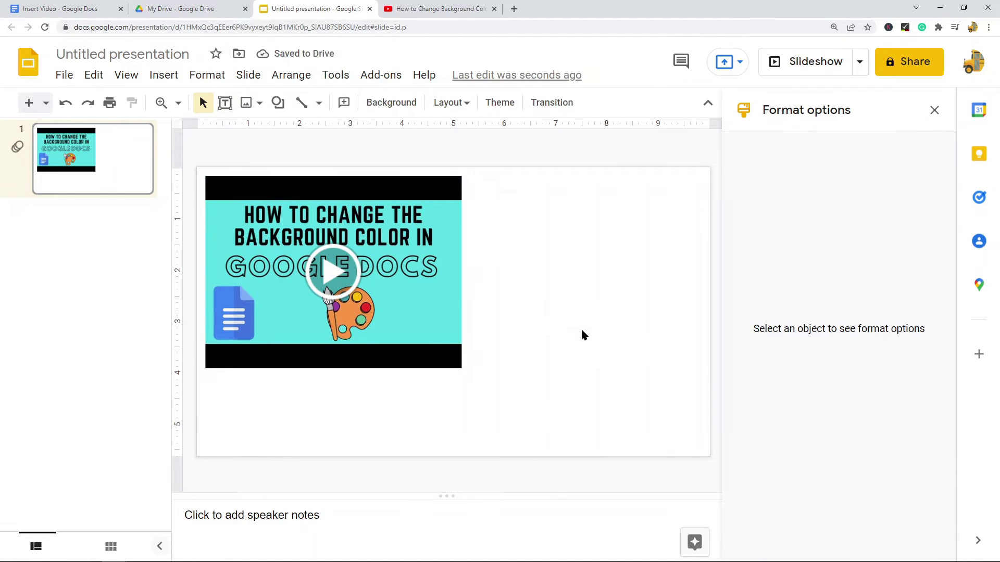
pyautogui.click(437, 318)
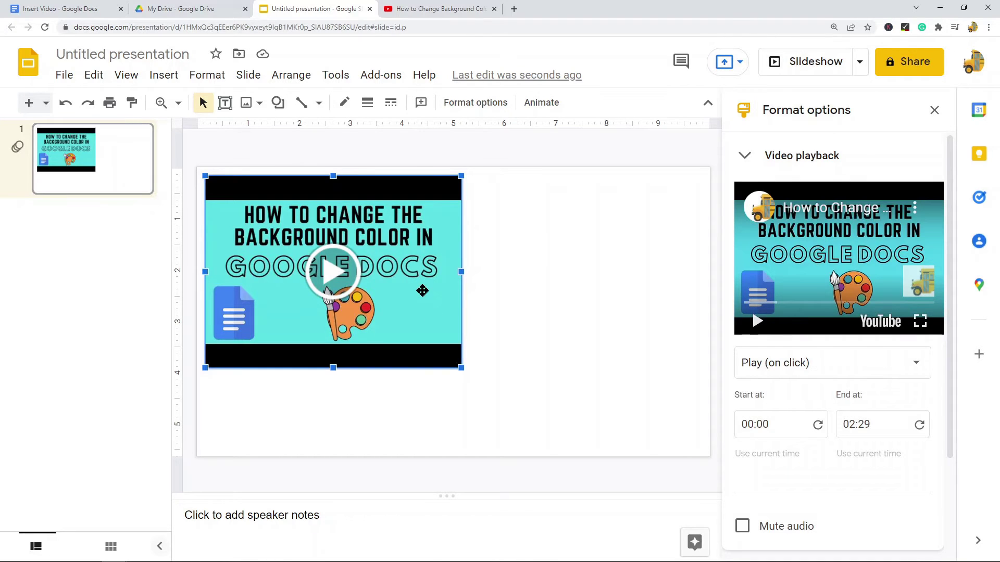
pyautogui.rightClick(424, 301)
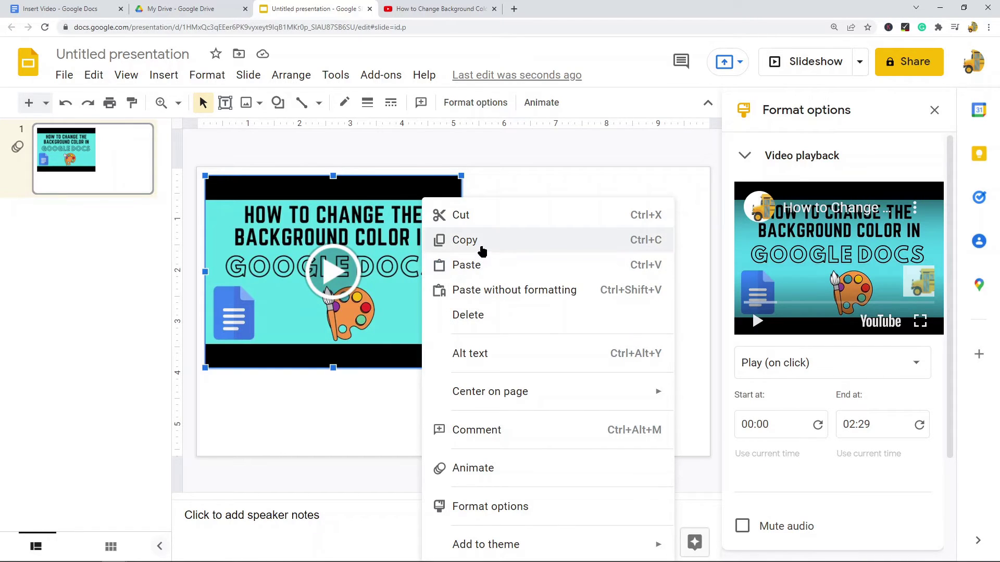
pyautogui.click(359, 408)
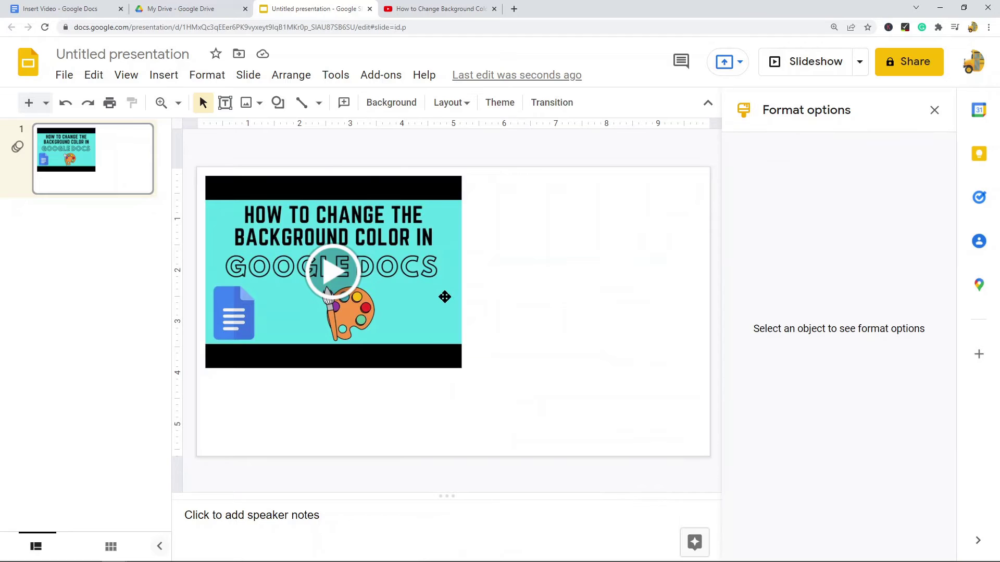
pyautogui.click(66, 6)
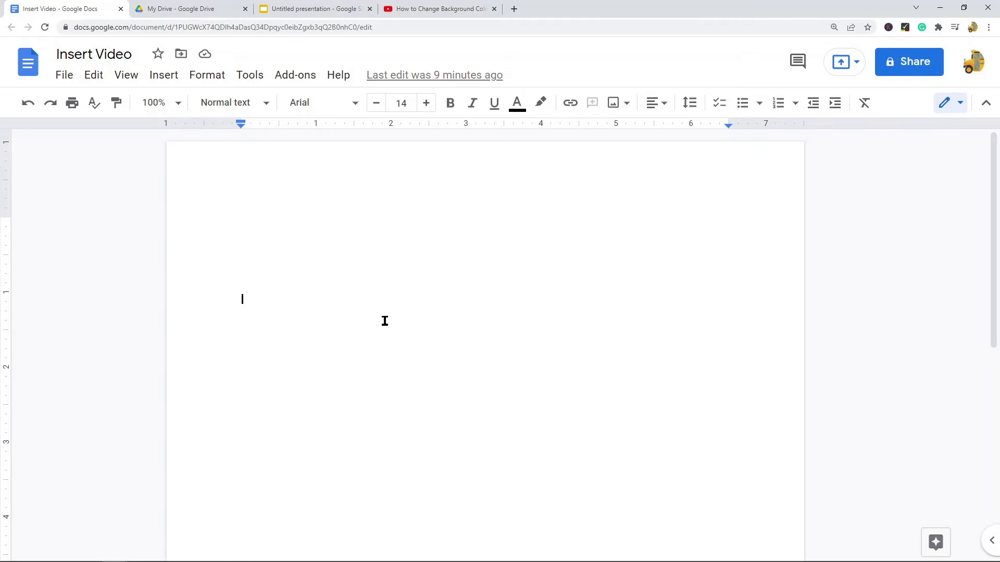
# - Paste the copied video into a new drawing, save it into the document, and select it
pyautogui.click(163, 80)
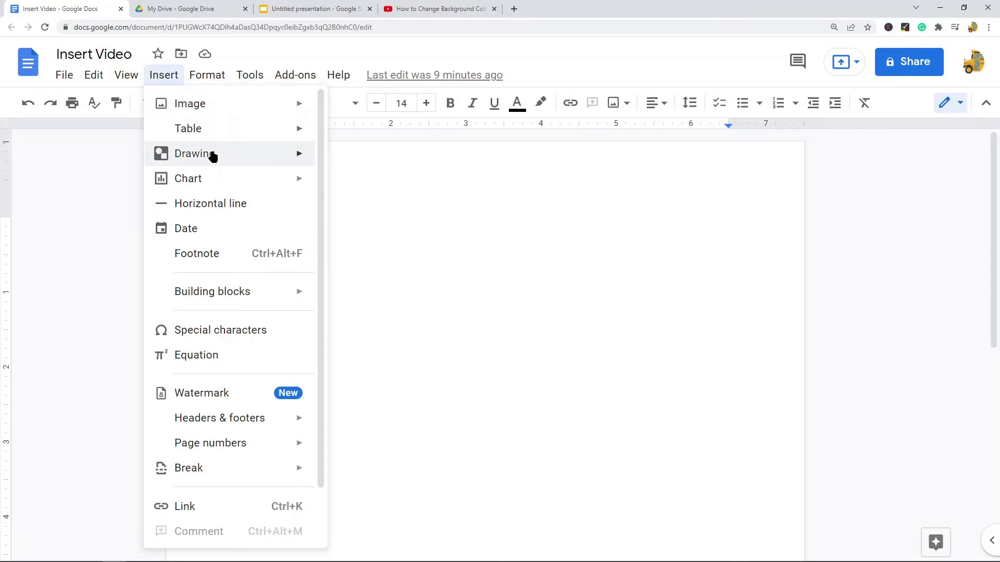
pyautogui.moveTo(213, 156)
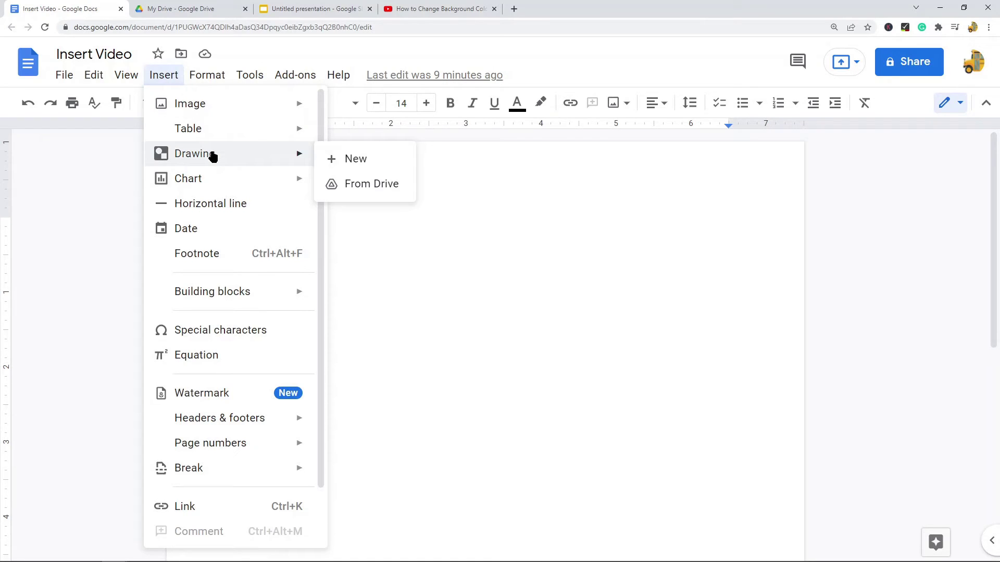
pyautogui.click(347, 158)
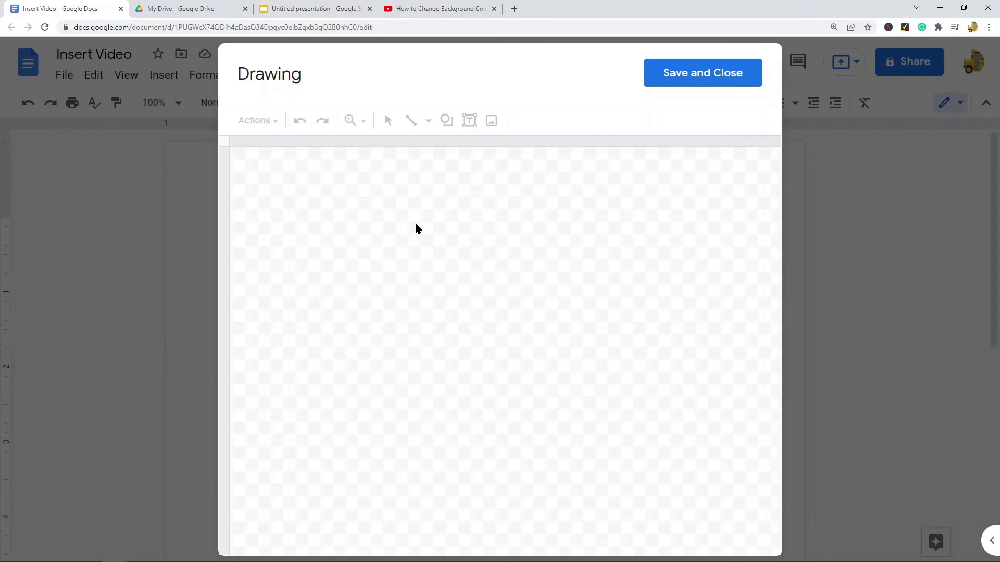
pyautogui.rightClick(311, 201)
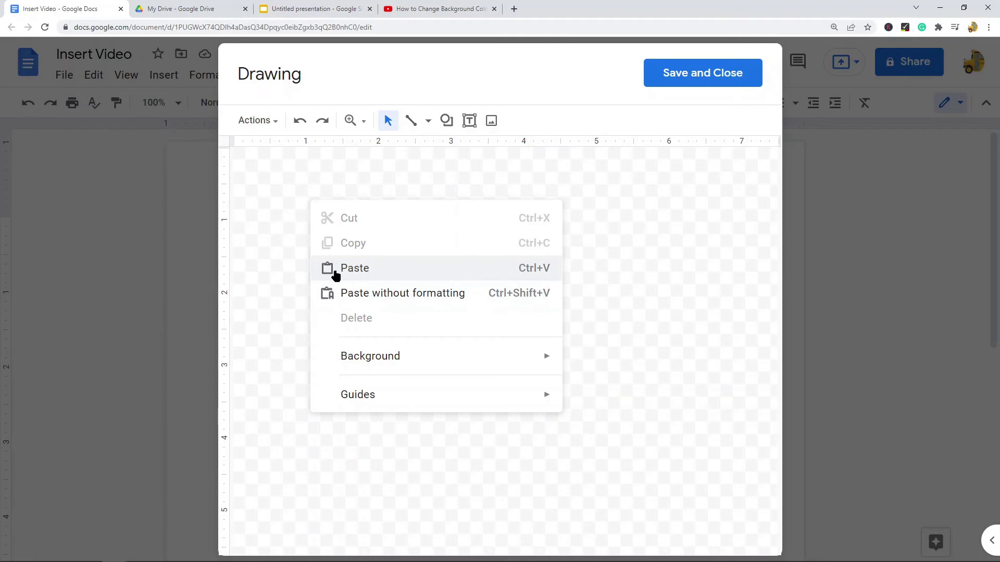
pyautogui.click(365, 271)
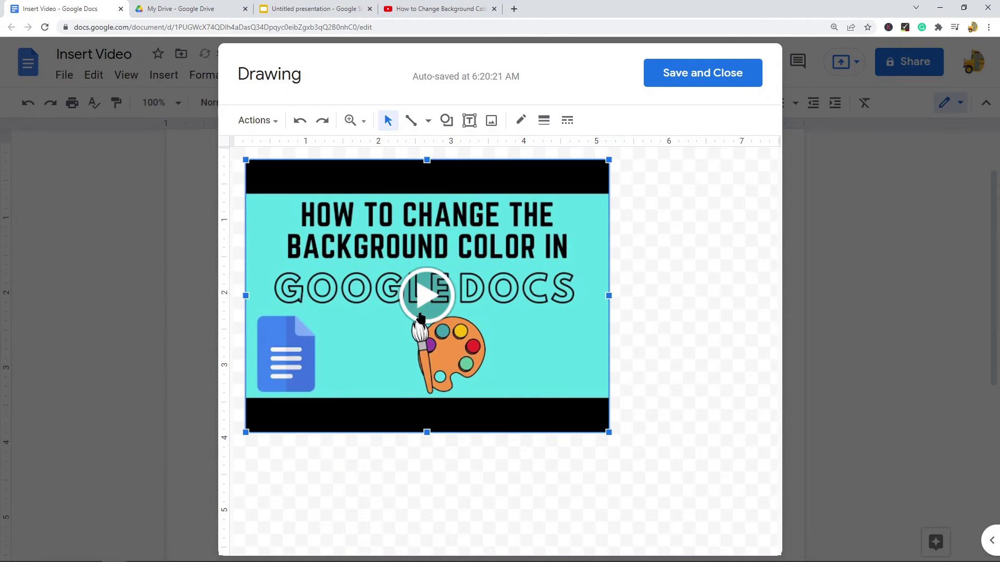
pyautogui.click(703, 84)
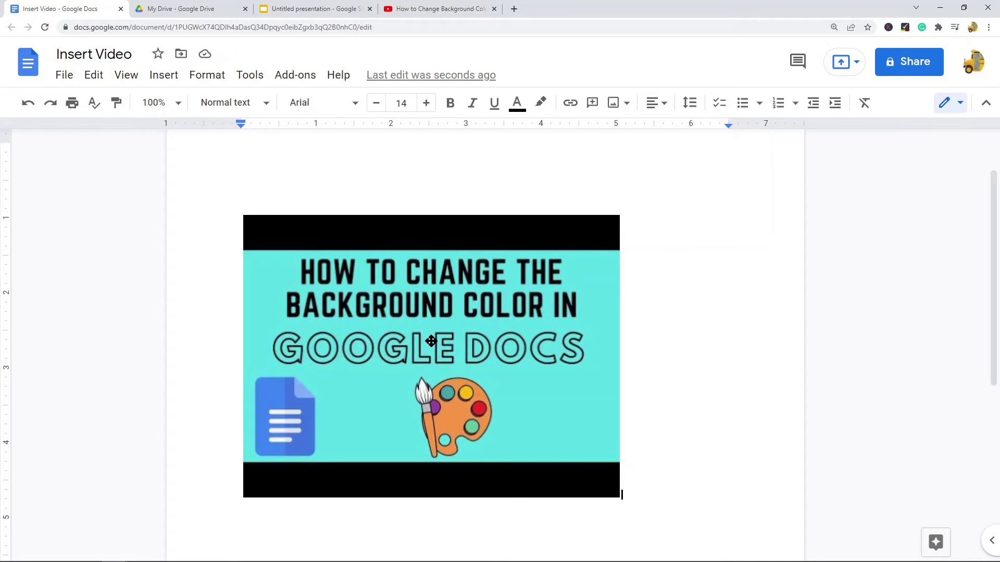
pyautogui.click(416, 350)
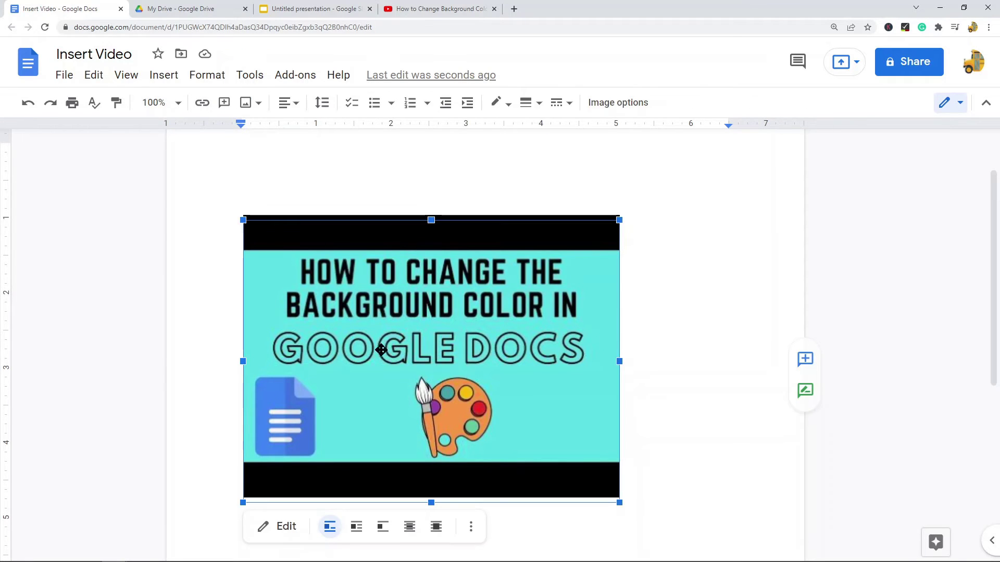
pyautogui.doubleClick(414, 350)
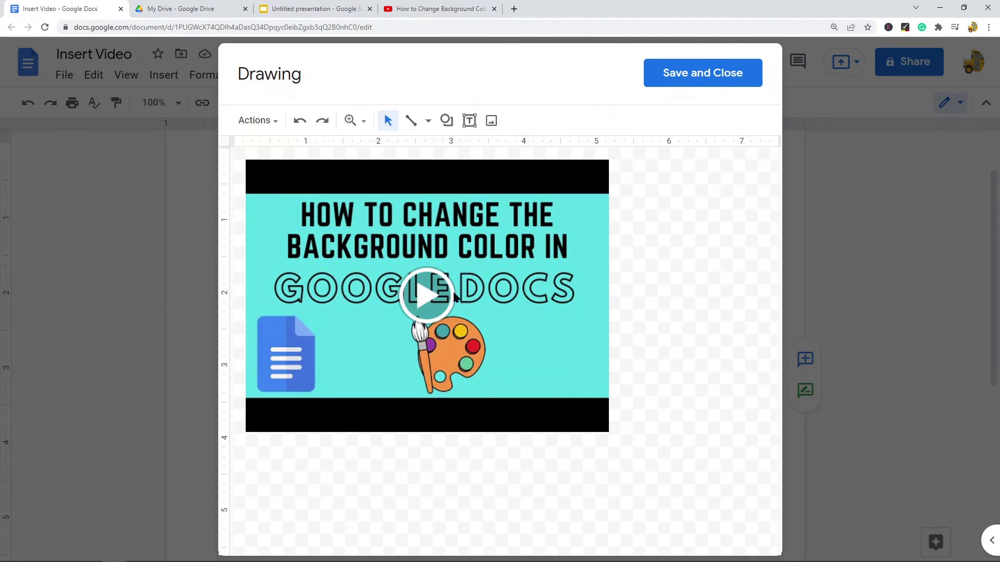
pyautogui.click(430, 293)
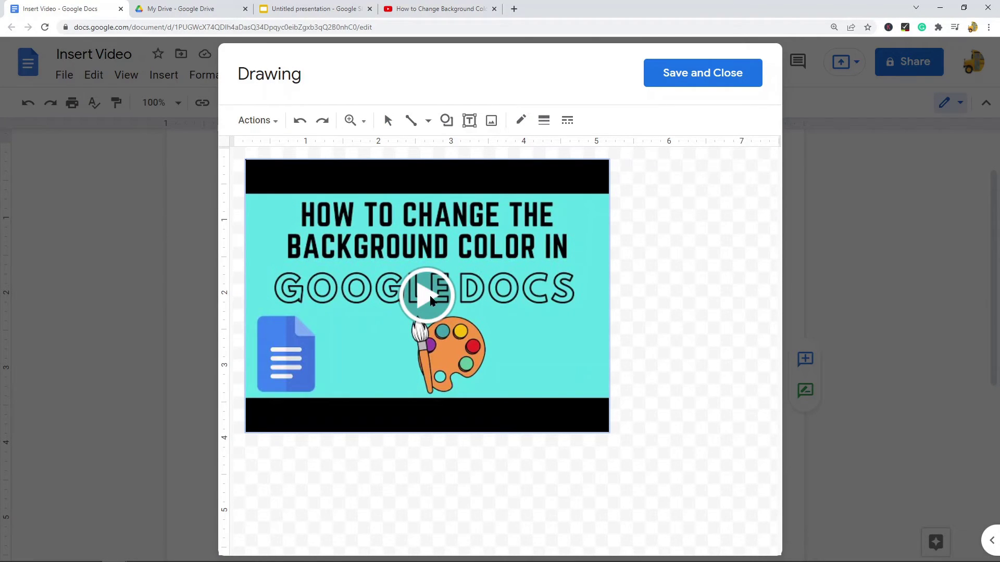
pyautogui.click(430, 299)
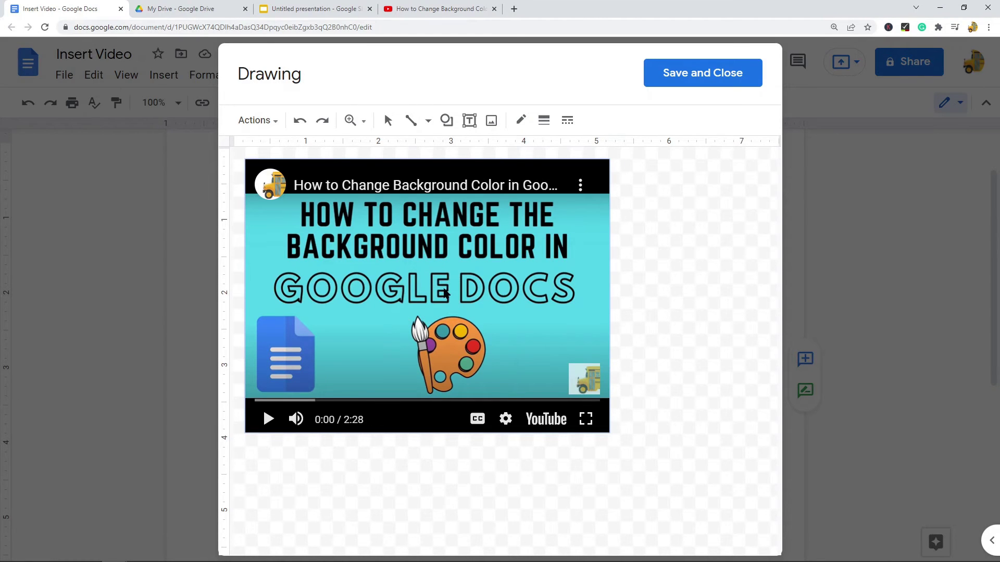
pyautogui.click(265, 401)
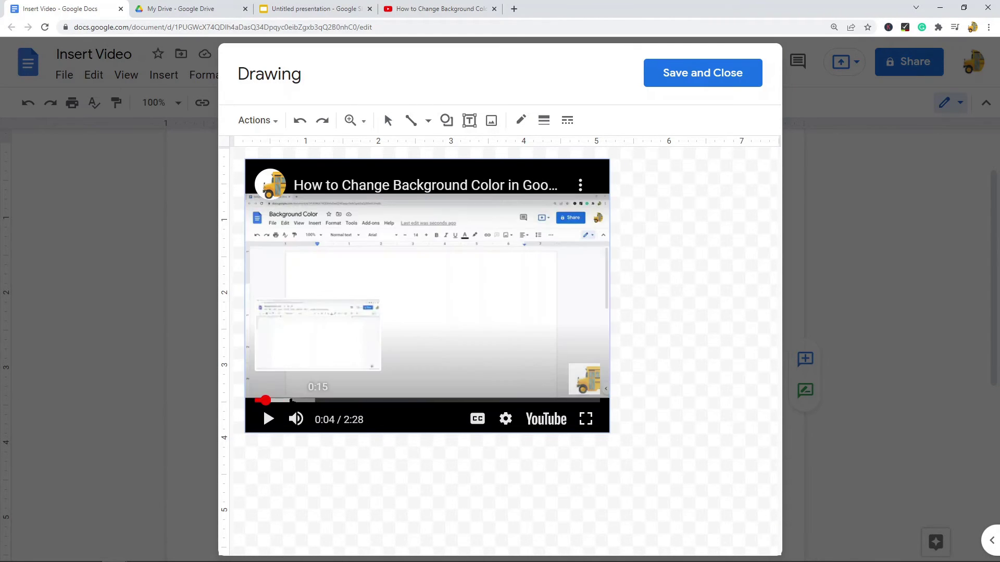
pyautogui.click(290, 401)
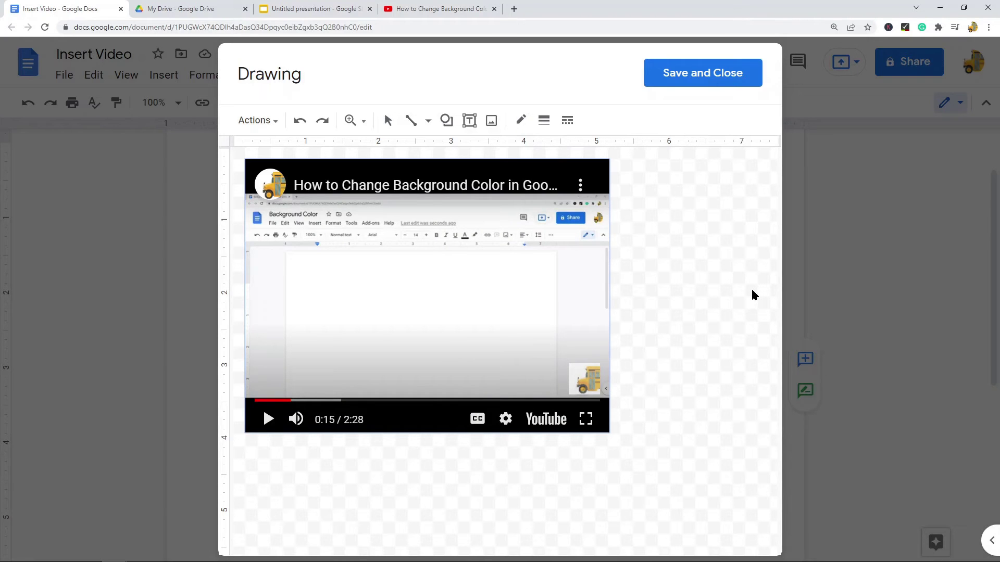
pyautogui.click(268, 419)
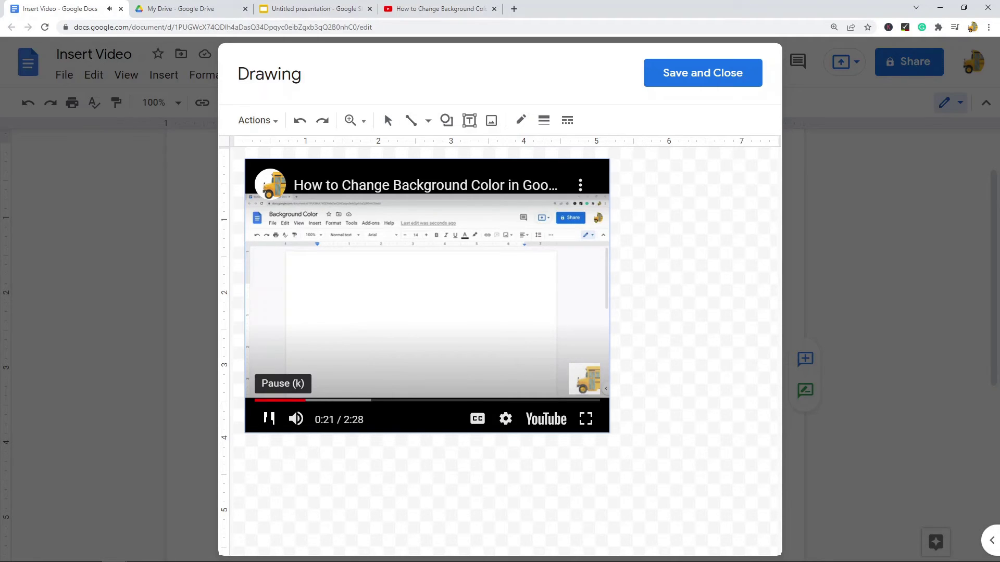
pyautogui.click(268, 419)
pyautogui.click(713, 73)
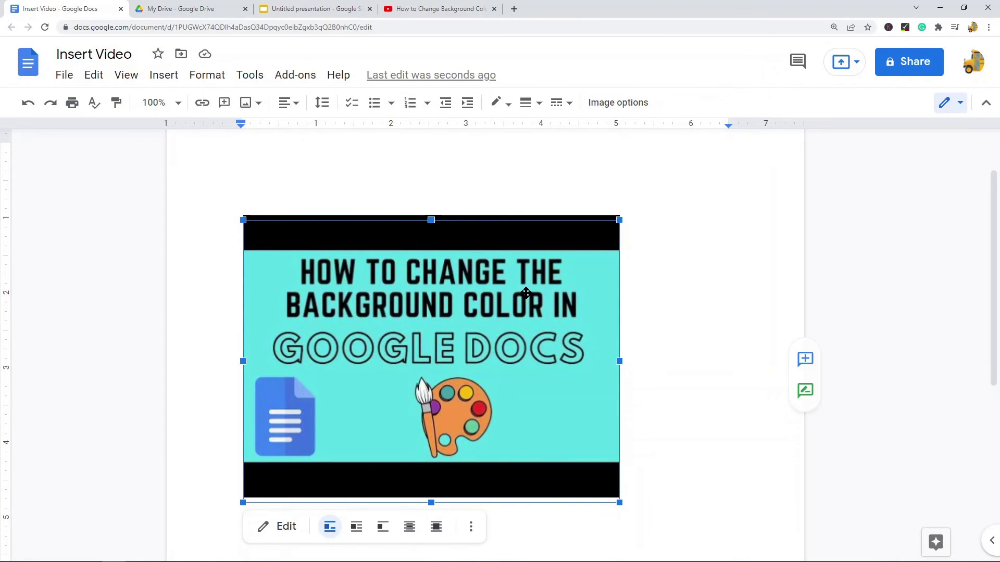
# - Delete the selected video thumbnail drawing from the page
pyautogui.press('Delete')
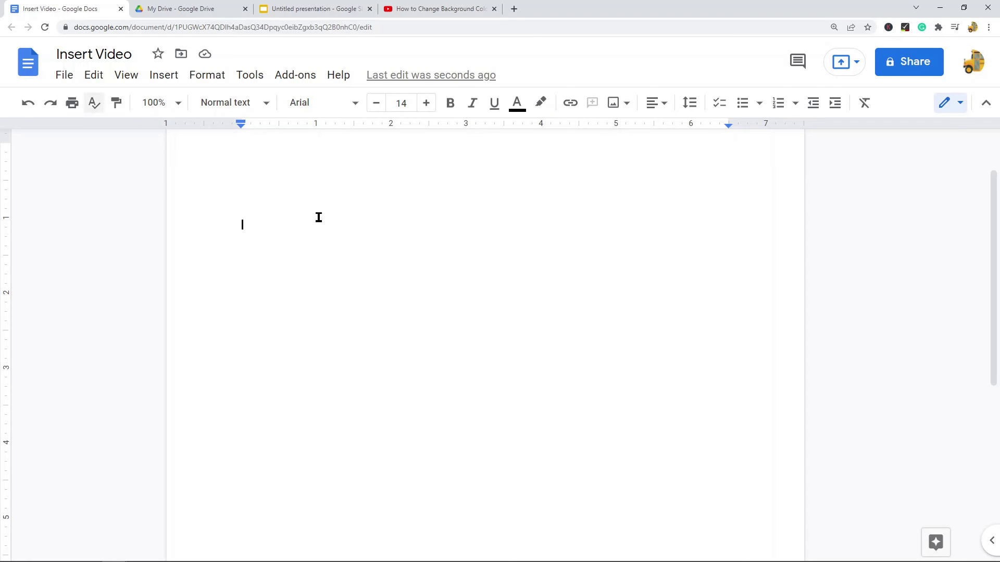
# - Upload another How to Change Background Color in Google Docs.mp4 to Drive, keeping both files
pyautogui.click(203, 6)
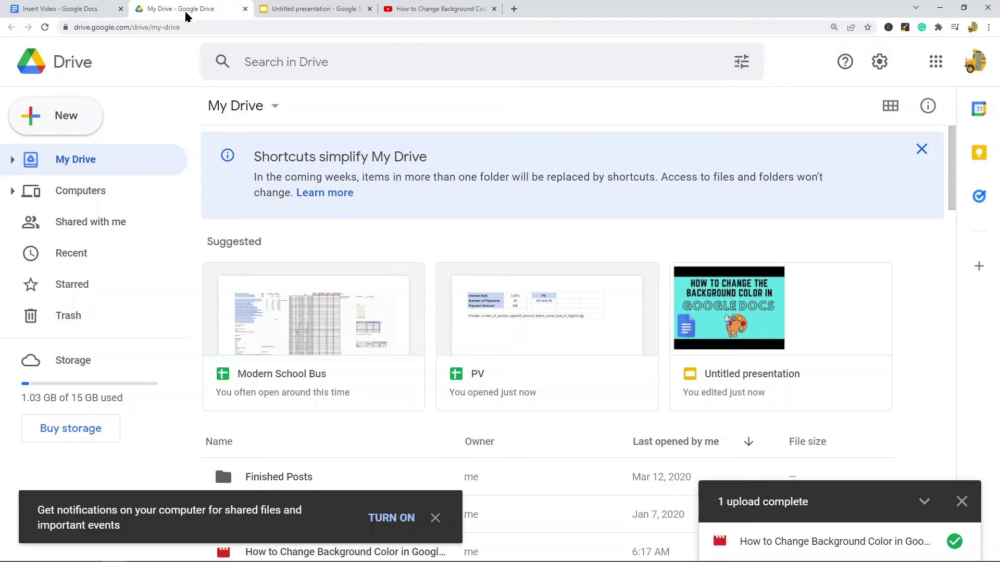
pyautogui.click(63, 121)
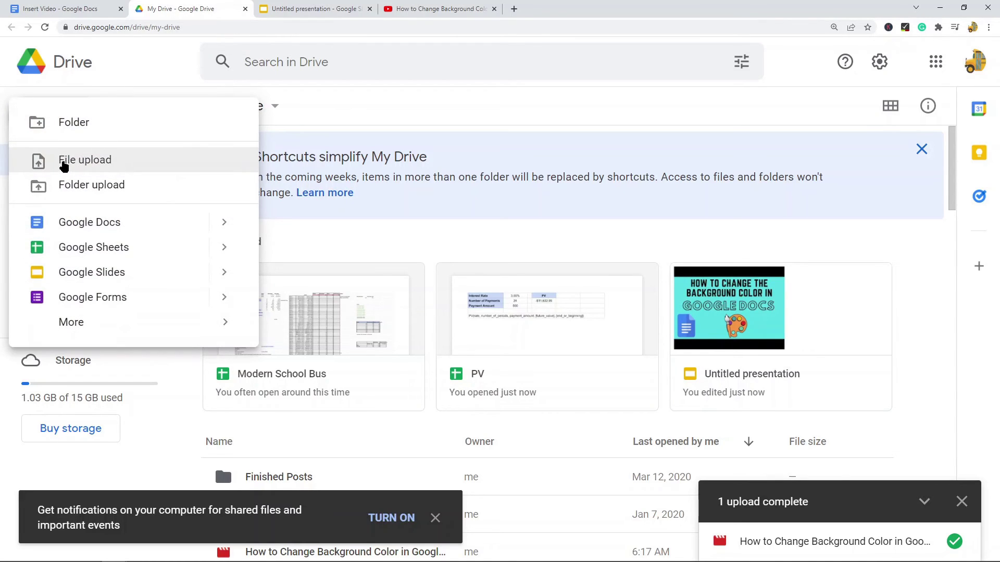
pyautogui.click(82, 163)
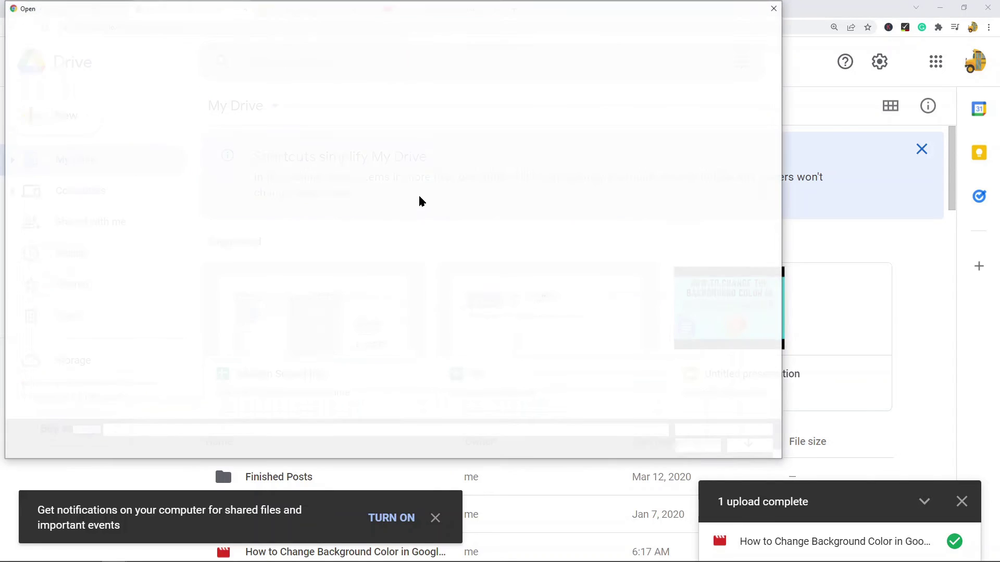
pyautogui.doubleClick(117, 95)
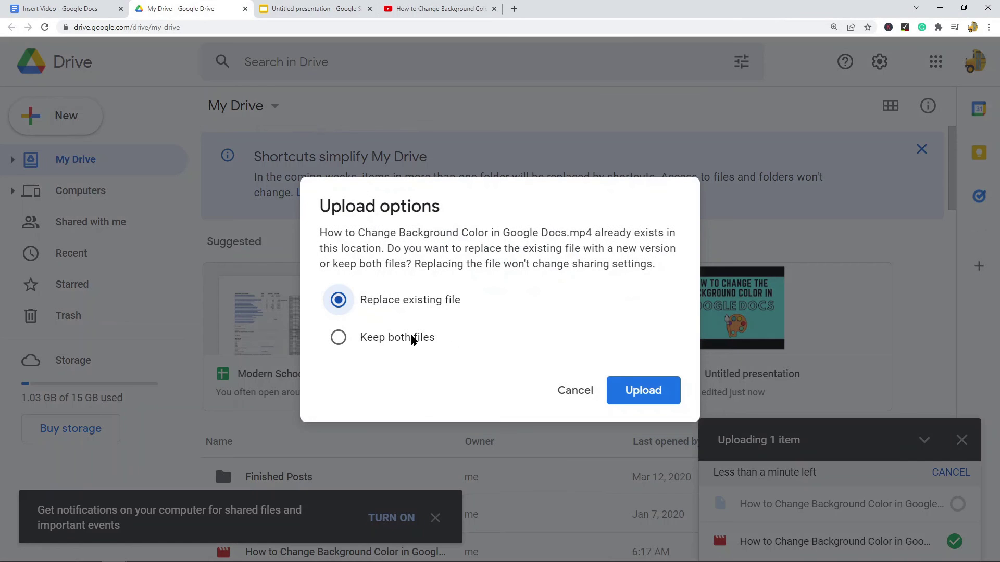
pyautogui.click(396, 337)
pyautogui.click(658, 390)
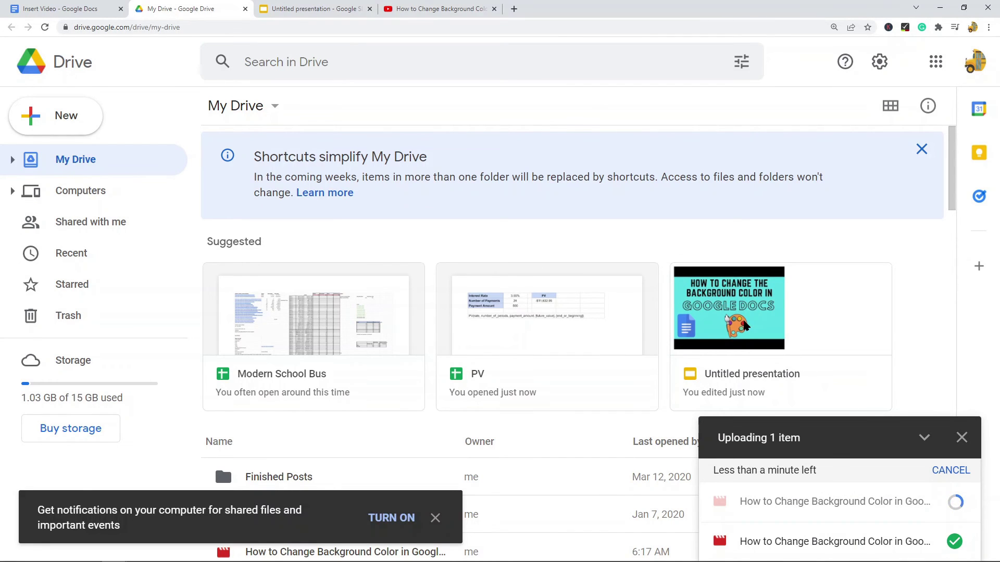
pyautogui.click(317, 10)
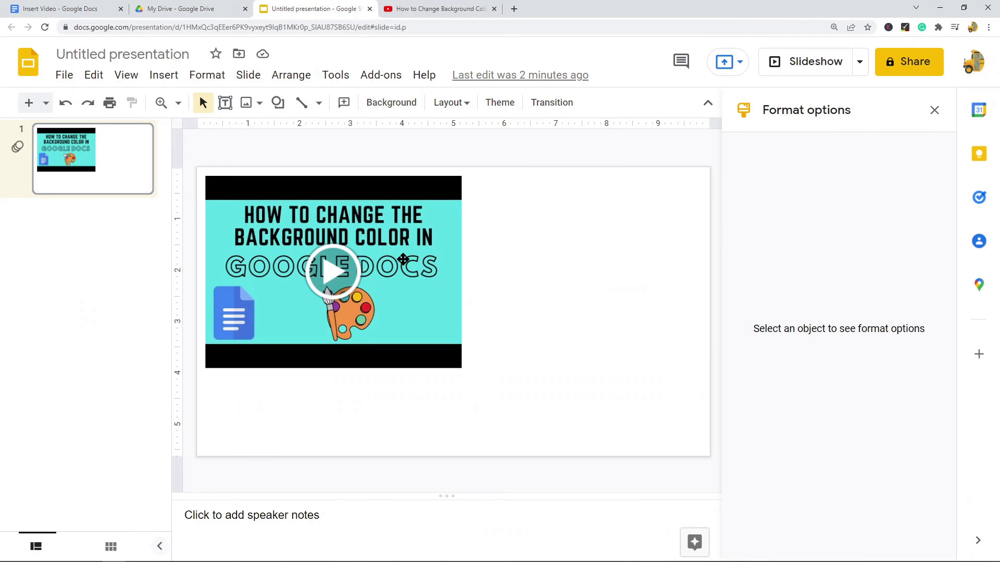
# - Replace the slide's YouTube video with the first video from Google Drive
pyautogui.click(401, 260)
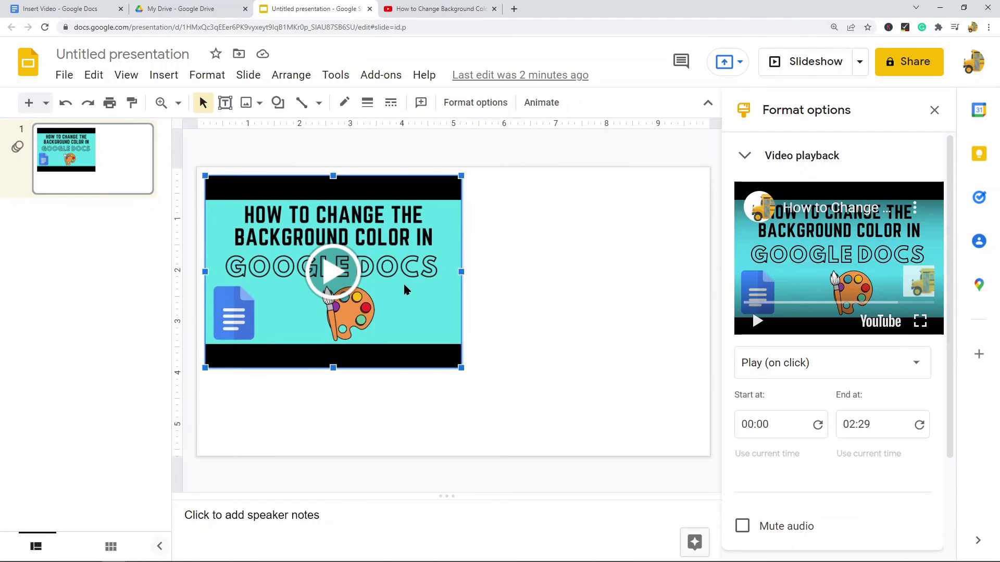
pyautogui.press('Delete')
pyautogui.click(154, 77)
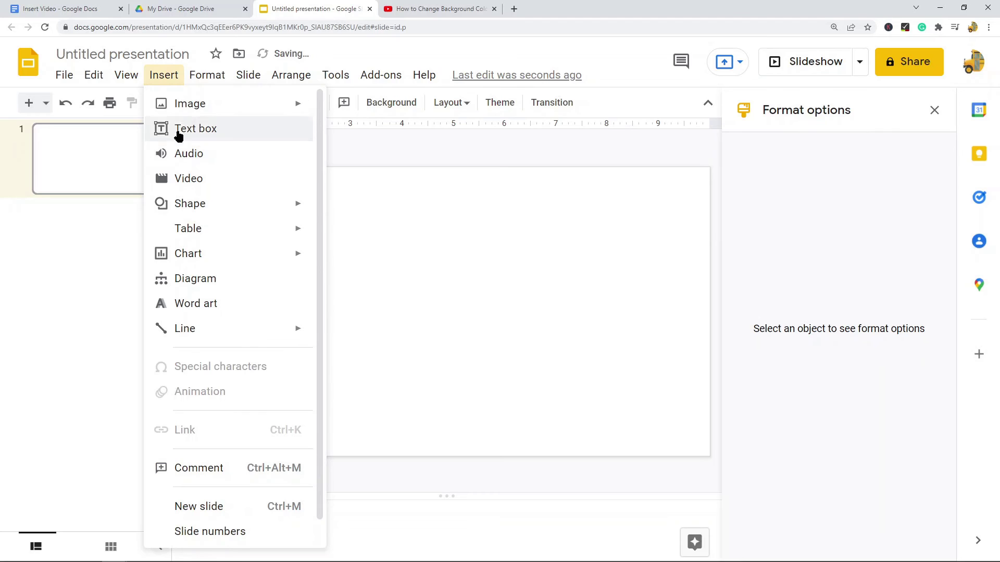
pyautogui.click(200, 179)
pyautogui.click(323, 155)
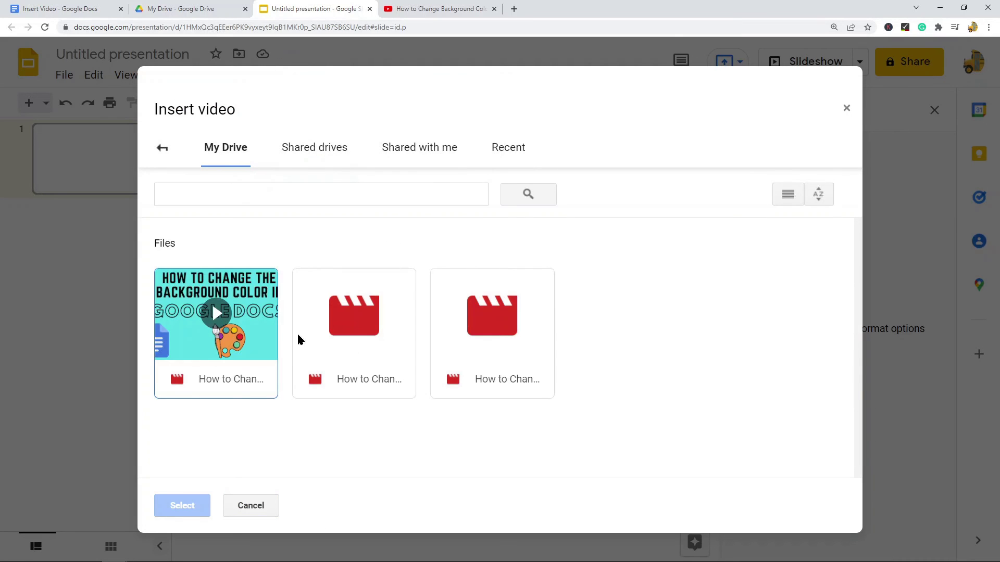
pyautogui.click(507, 323)
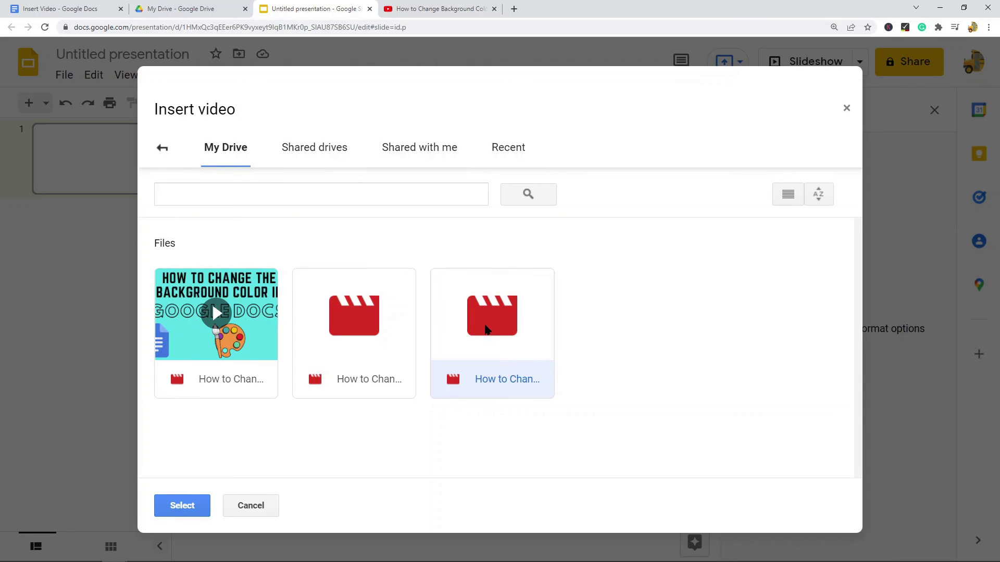
pyautogui.click(243, 303)
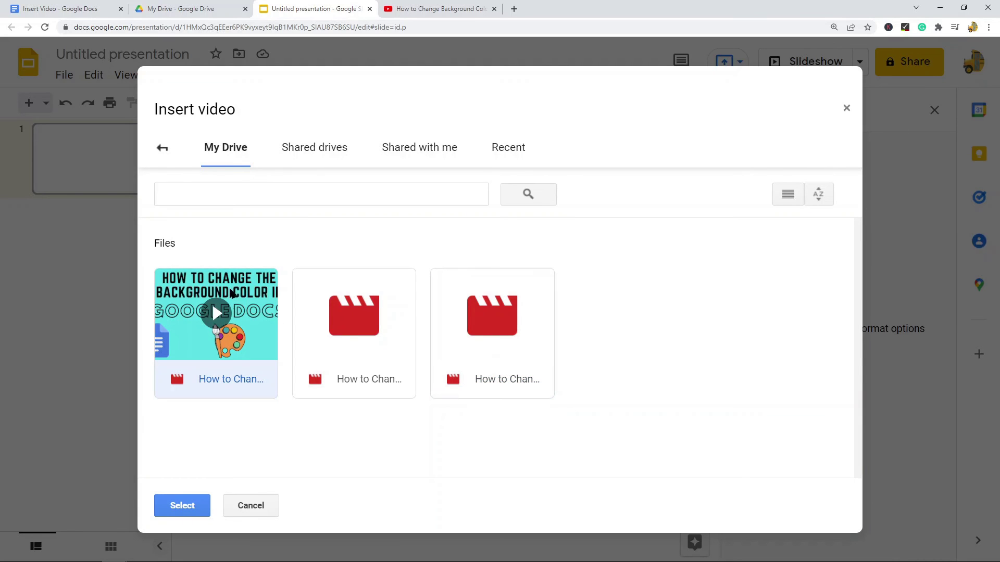
pyautogui.doubleClick(228, 305)
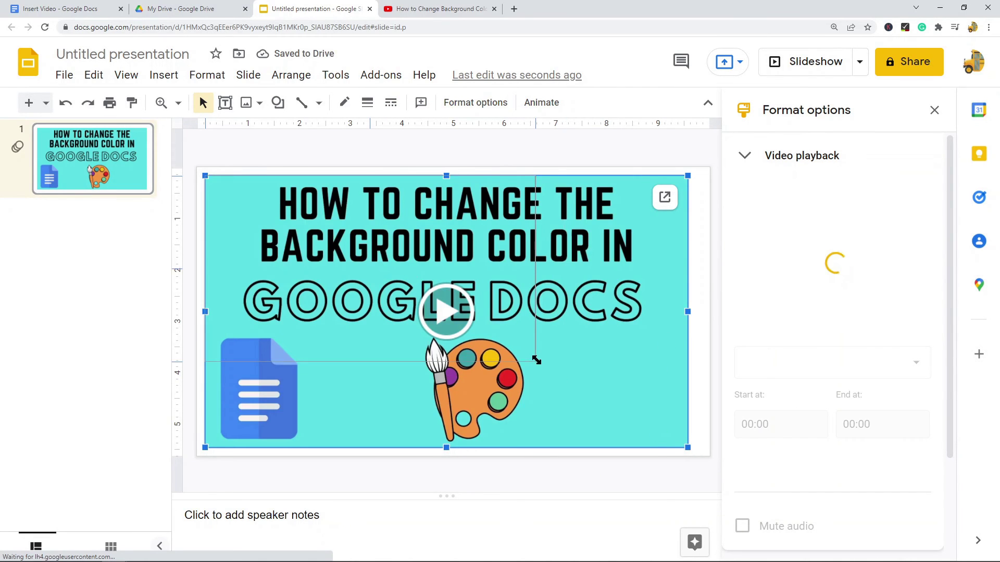
# - Shrink the Drive video to about half size at the top left, then return to the document
pyautogui.moveTo(536, 360); pyautogui.dragTo(536, 362)
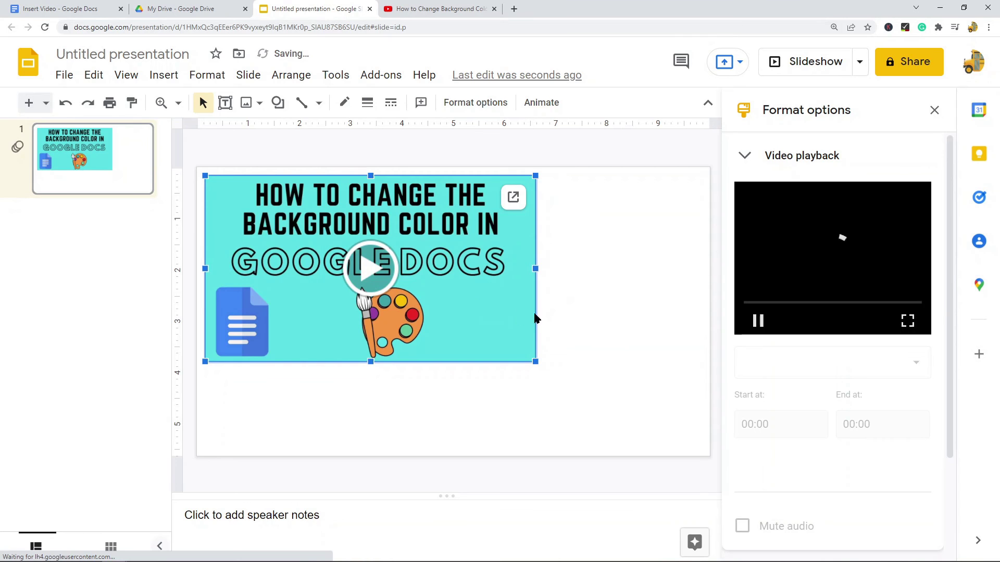
pyautogui.click(420, 9)
pyautogui.click(59, 9)
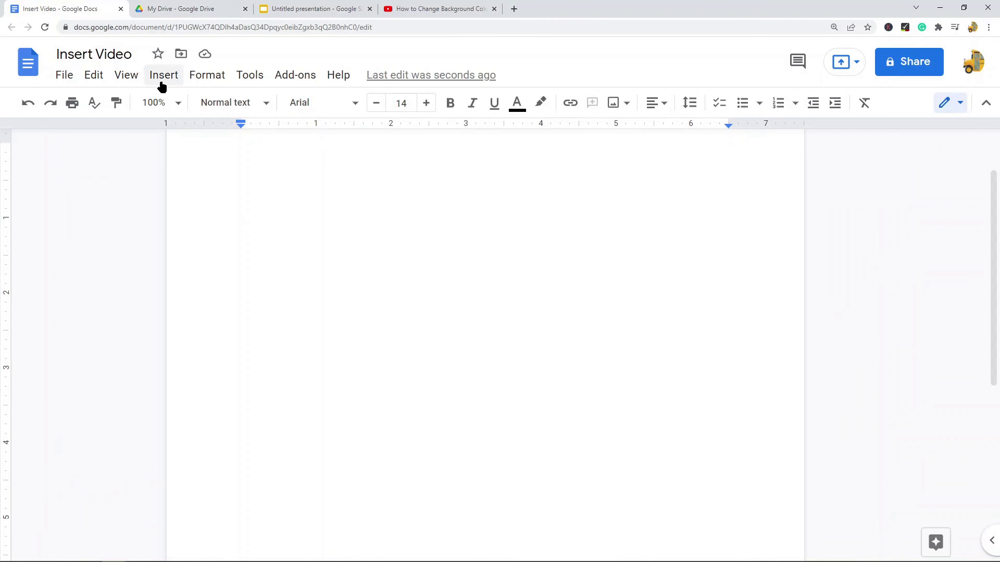
# - Paste the Drive video into a new drawing, save it into the document, and reopen it for editing
pyautogui.click(160, 79)
pyautogui.moveTo(302, 154)
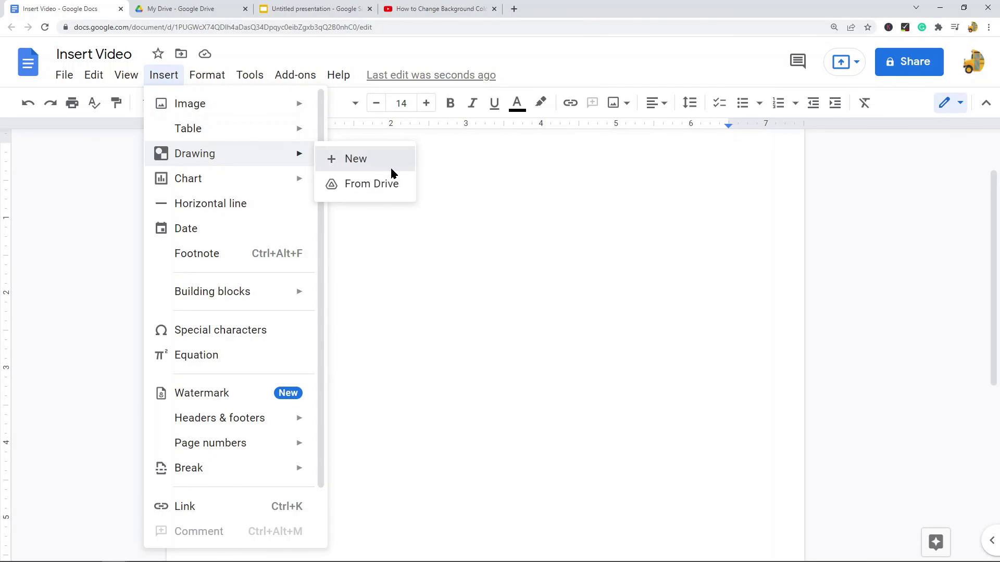
pyautogui.click(352, 160)
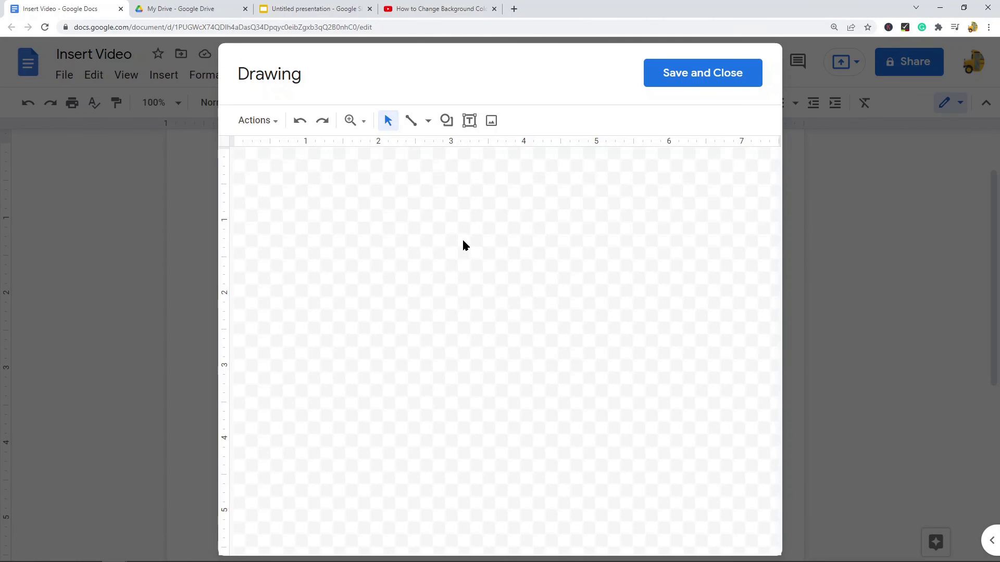
pyautogui.hotkey('ctrl', 'v')
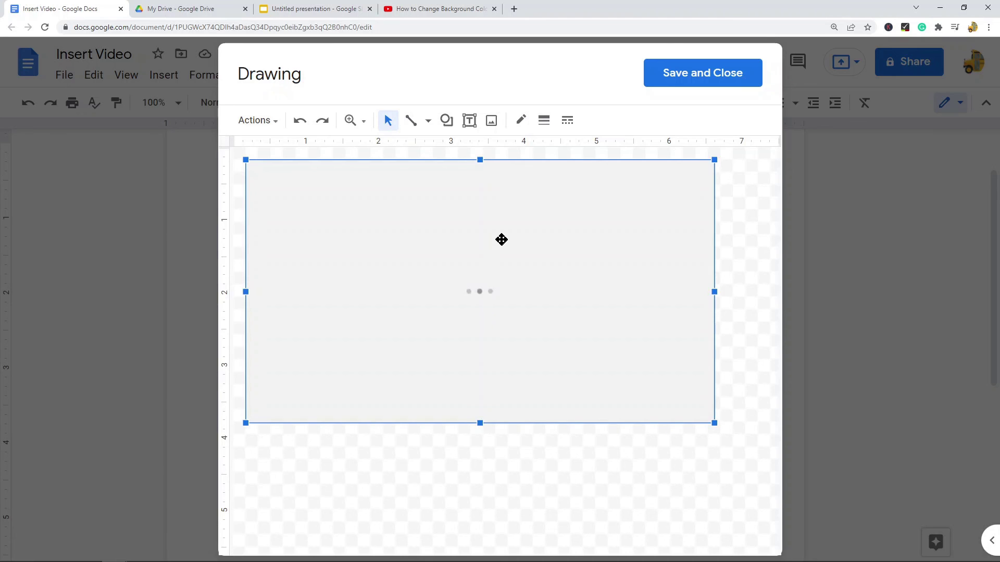
pyautogui.click(698, 75)
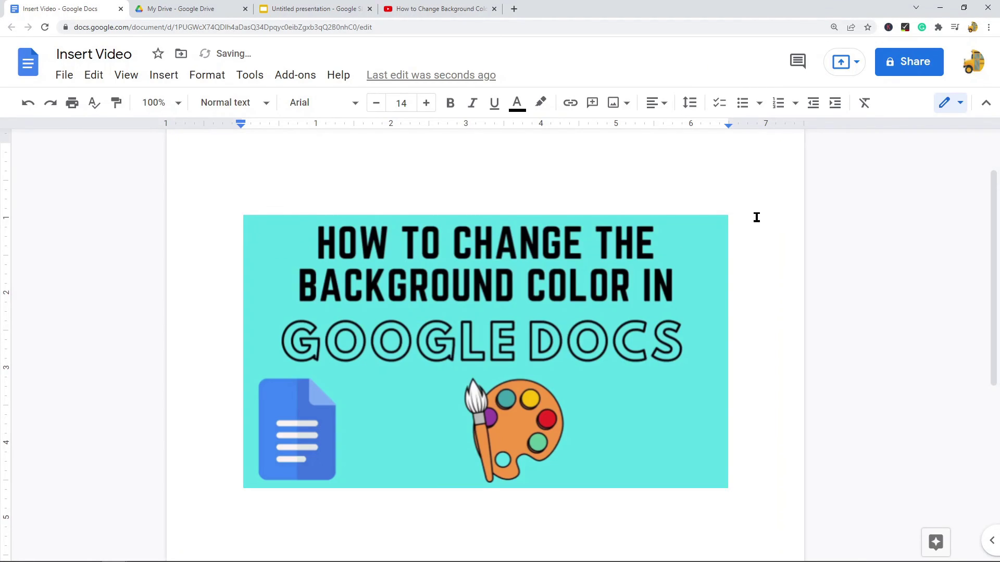
pyautogui.doubleClick(485, 334)
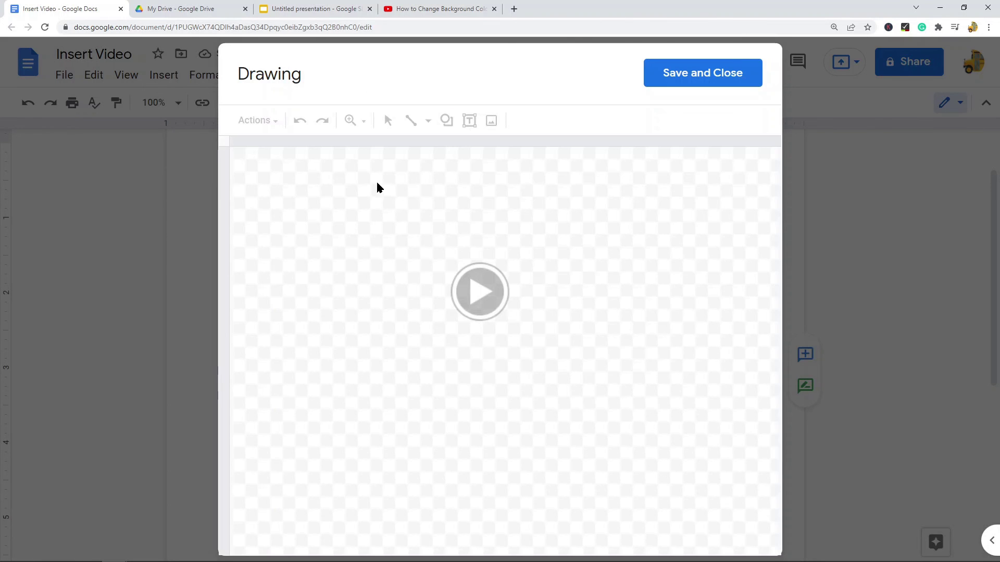
# - Reopen the video drawing in the drawing editor, start the 2:28 Drive video, then pause it
pyautogui.click(482, 289)
pyautogui.click(489, 285)
pyautogui.click(273, 407)
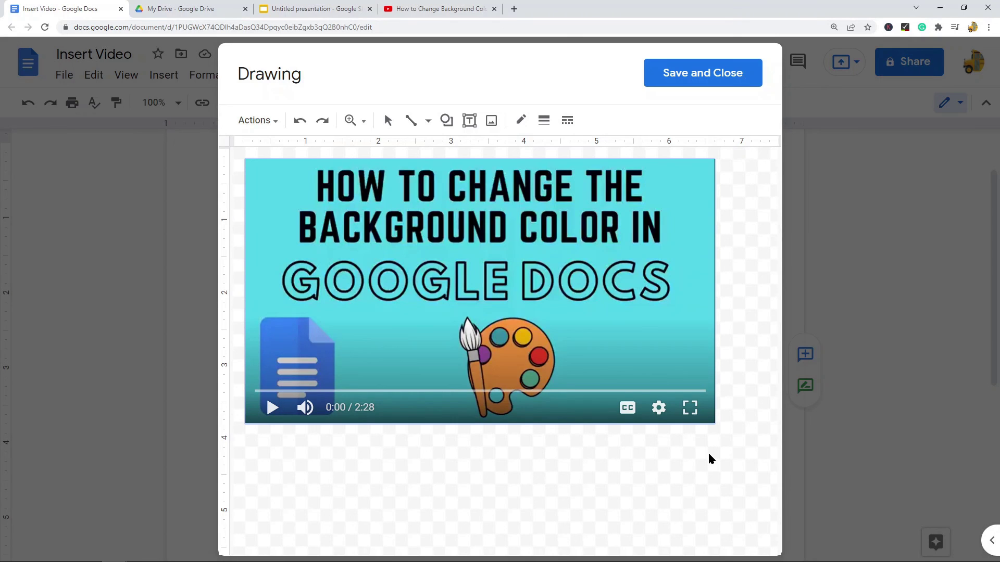